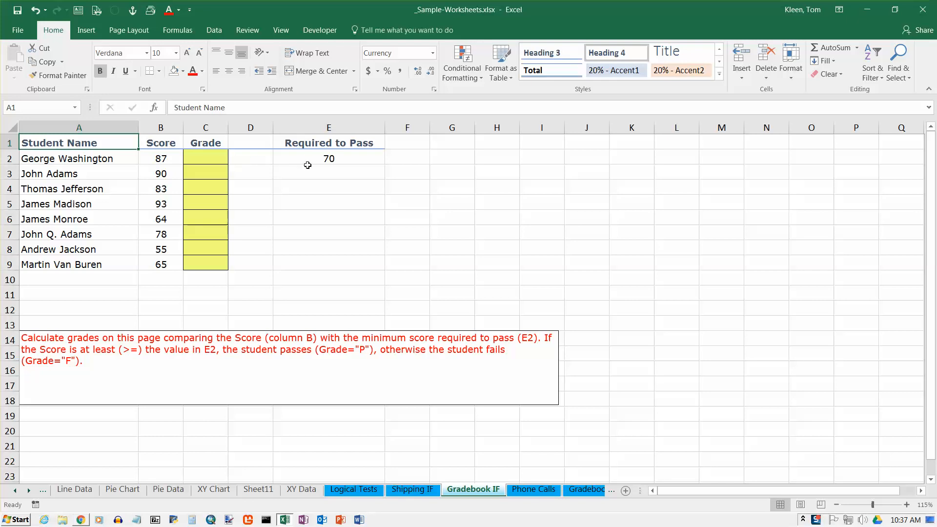
Review the first student's score in B2, the required passing score in E2 and the empty grade cell C2
left_click(163, 159)
left_click(326, 158)
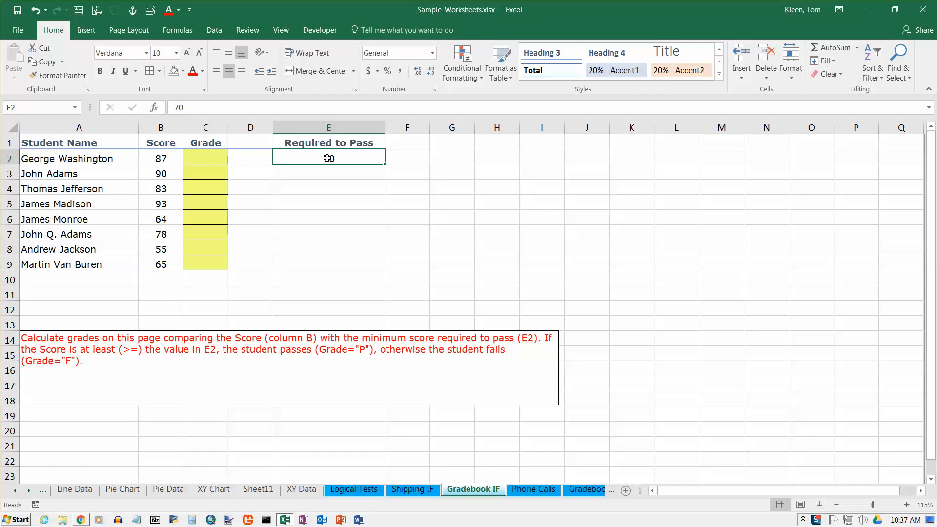
left_click(162, 157)
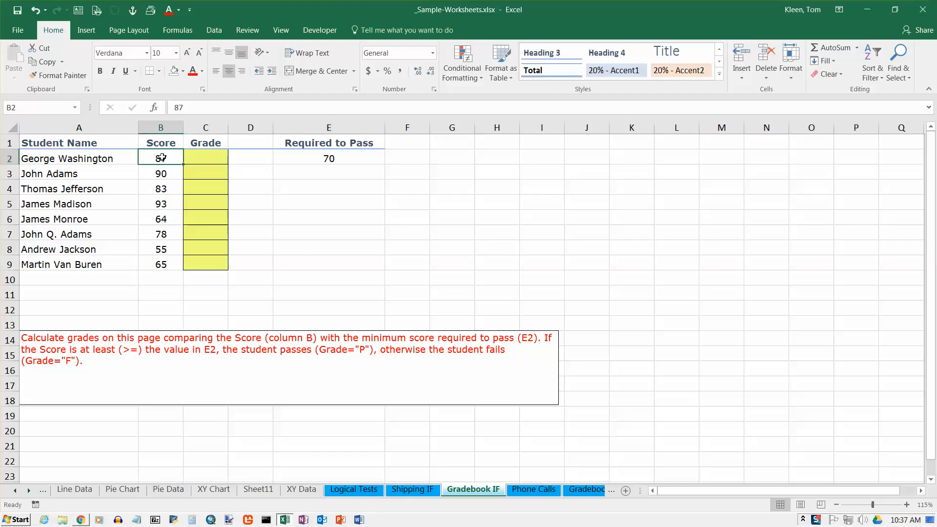
left_click(327, 158)
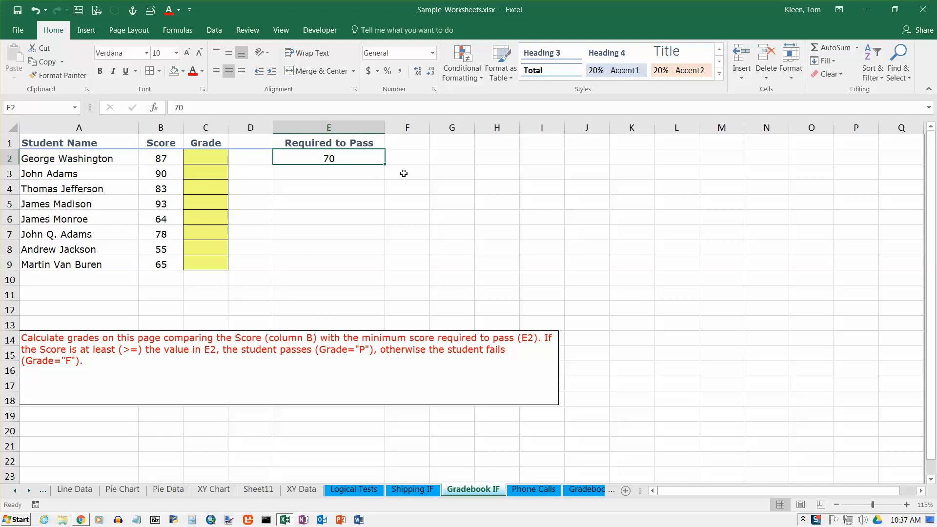
left_click(203, 157)
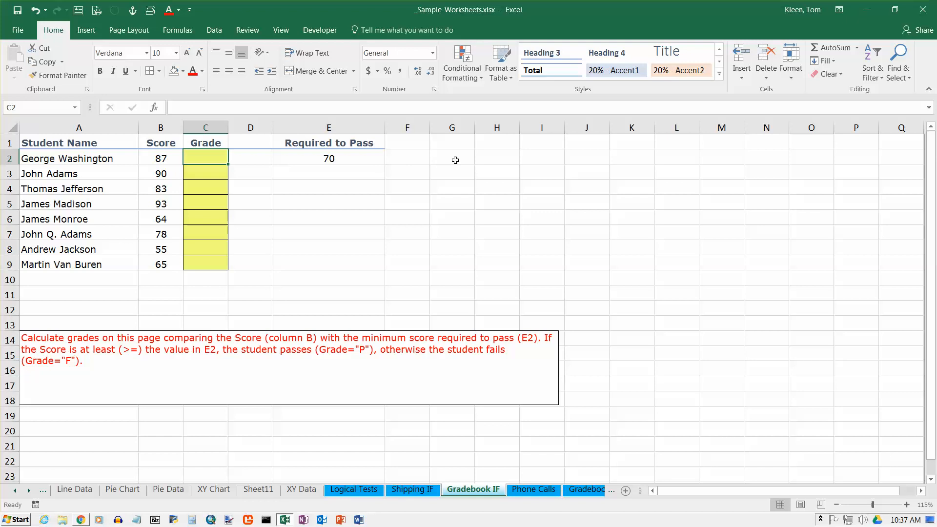
Enter the formula =B2>=$E$2 in D2 to test the first score against the required passing score
left_click(250, 159)
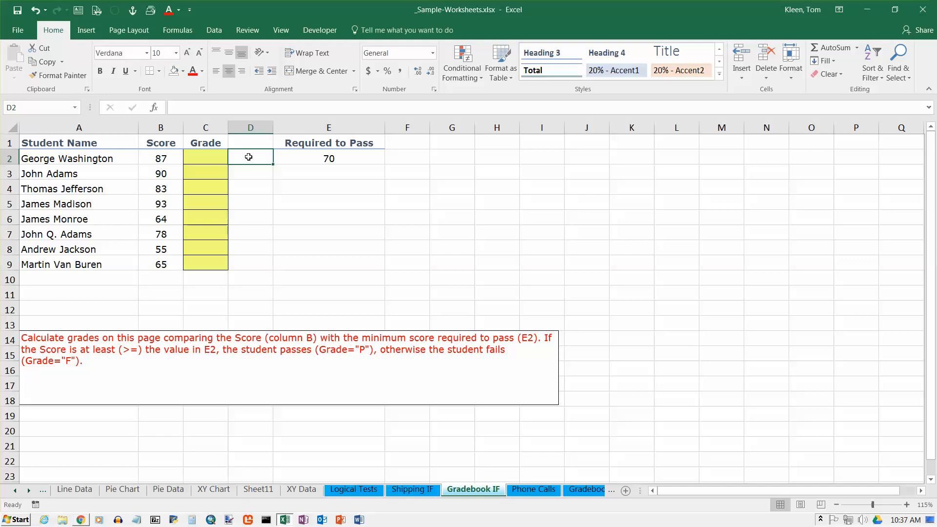
type("=")
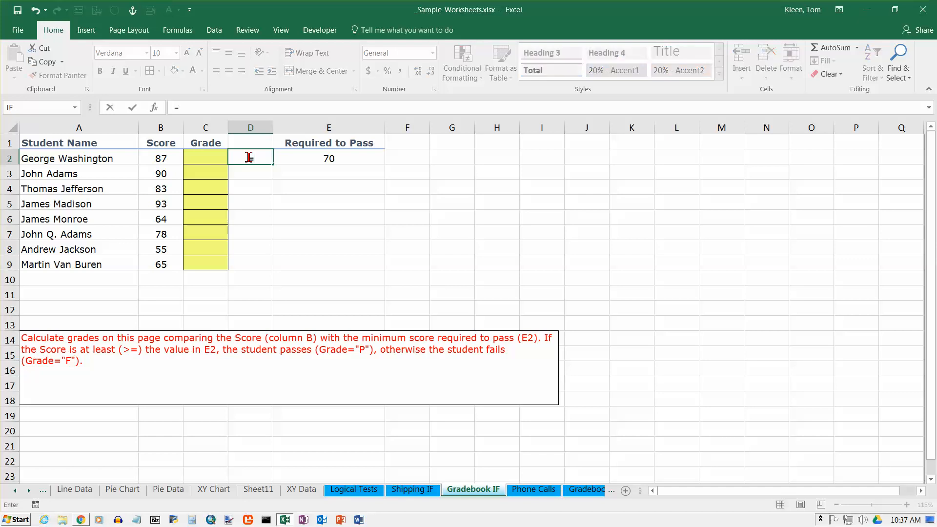
left_click(161, 158)
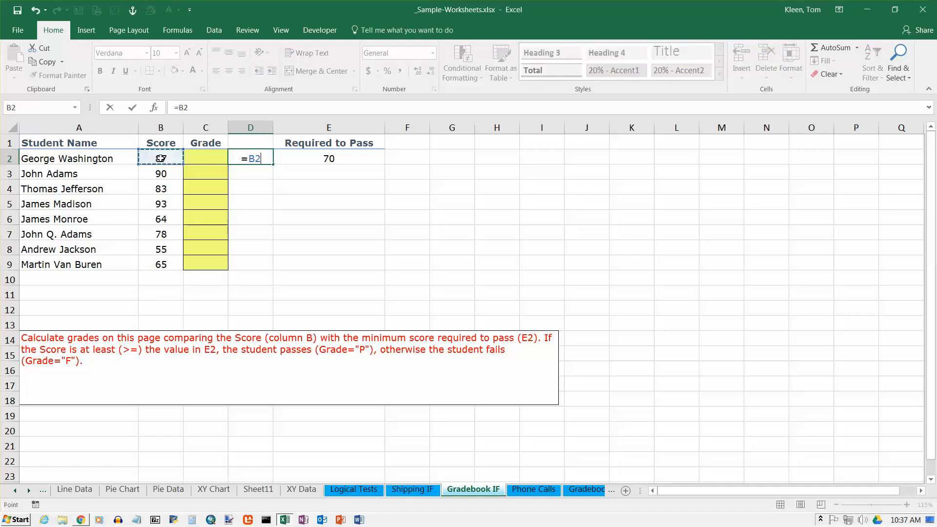
type(">=")
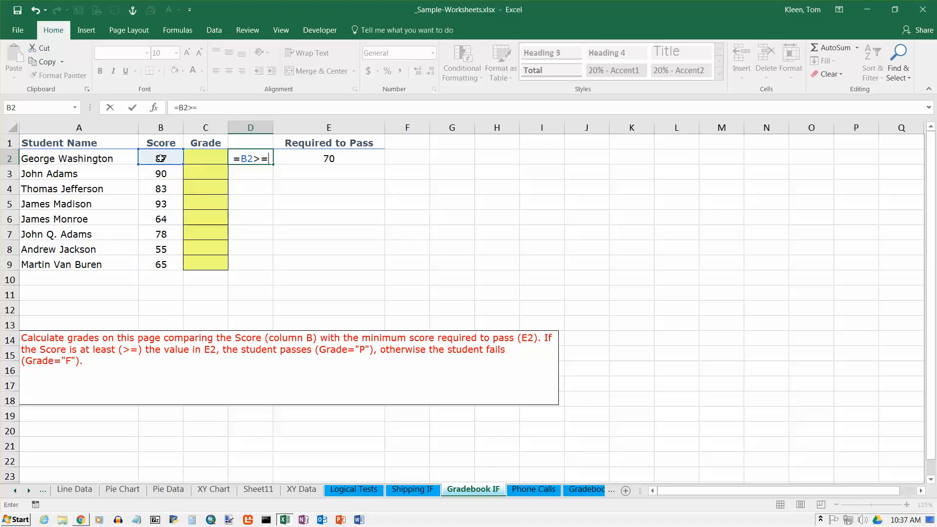
left_click(327, 159)
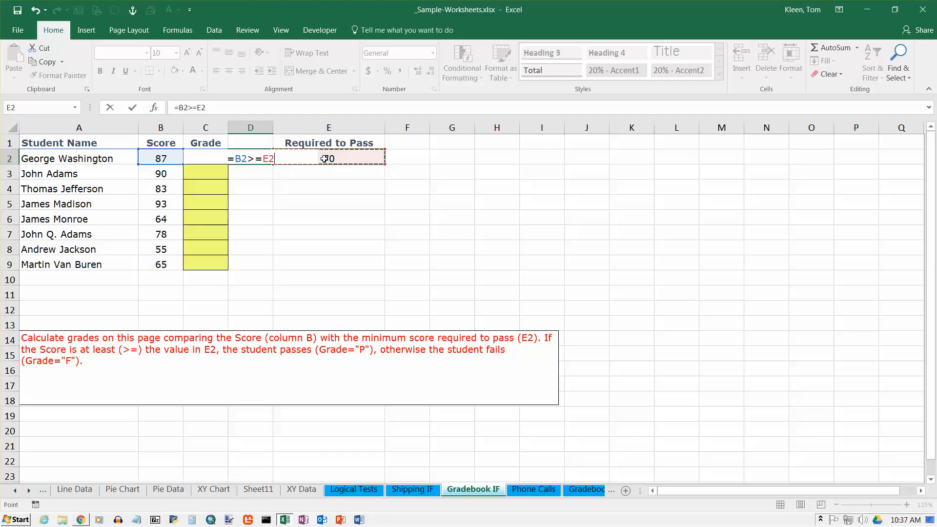
key("F4")
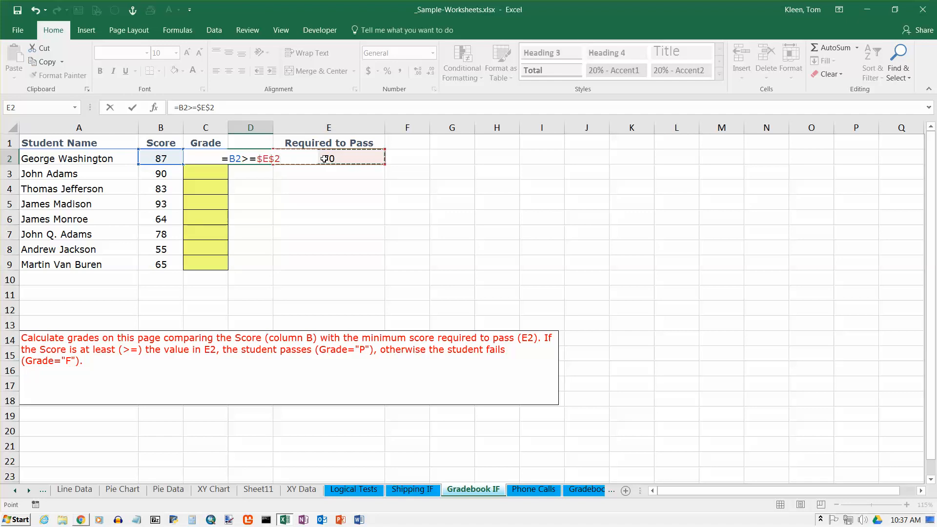
key("Return")
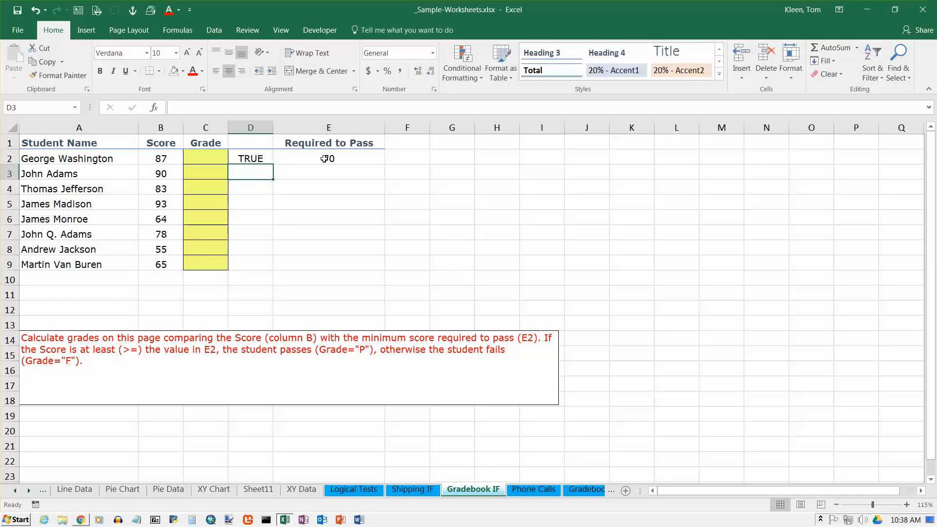
Fill the comparison formula in D2 down through D9 for all students
left_click(254, 159)
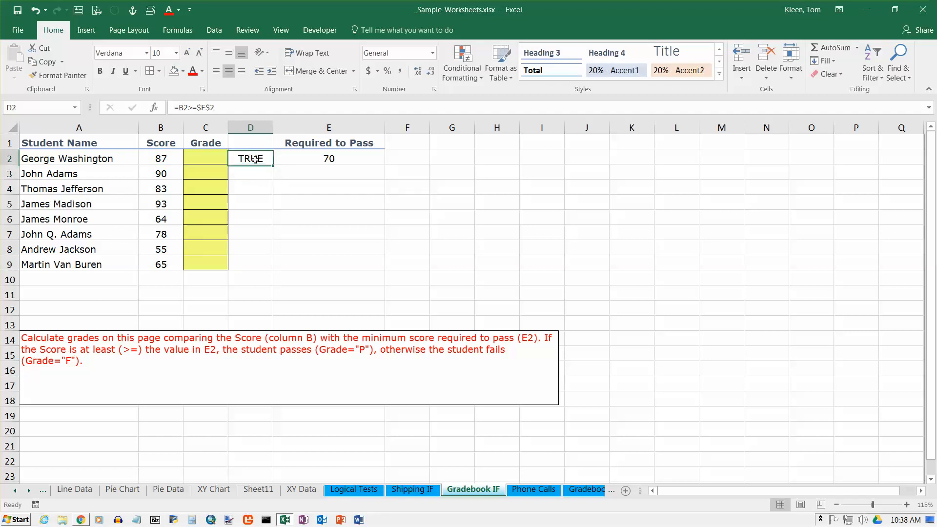
left_click_drag(254, 159, 253, 264)
key("ctrl+d")
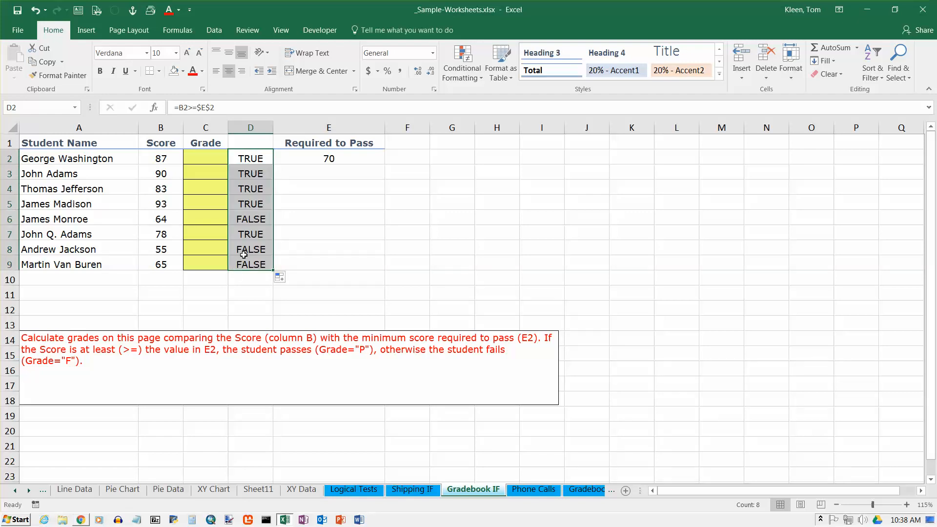
Check the scores in B6, B8 and B9 against their comparison results in column D
left_click(166, 265)
left_click(162, 250)
left_click(164, 220)
left_click(245, 219)
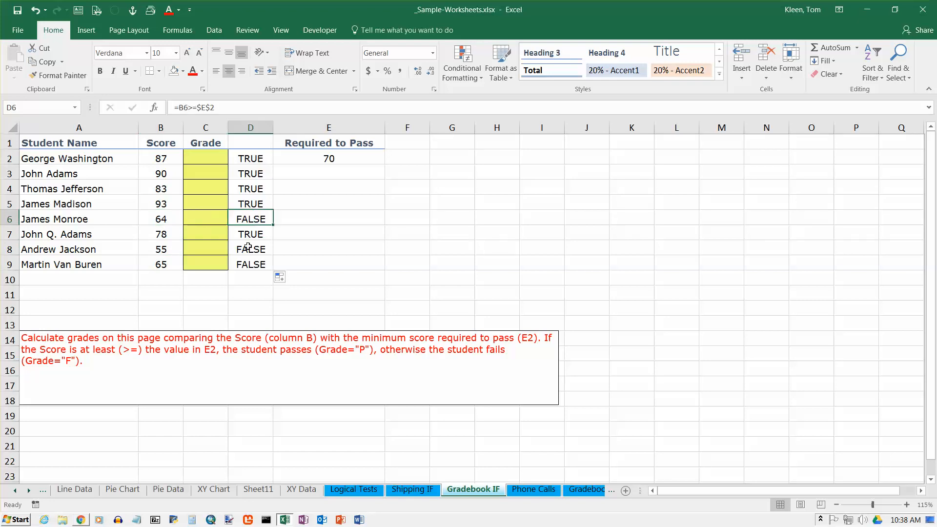
left_click(248, 247)
left_click(252, 266)
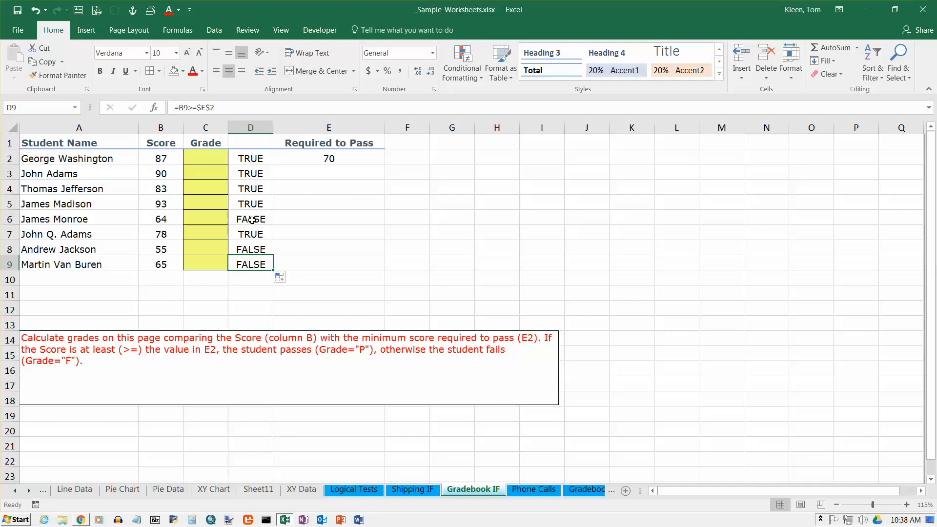
Insert an IF function in C2 with D2 as the logical test, "P" if true and "F" if false
left_click(207, 153)
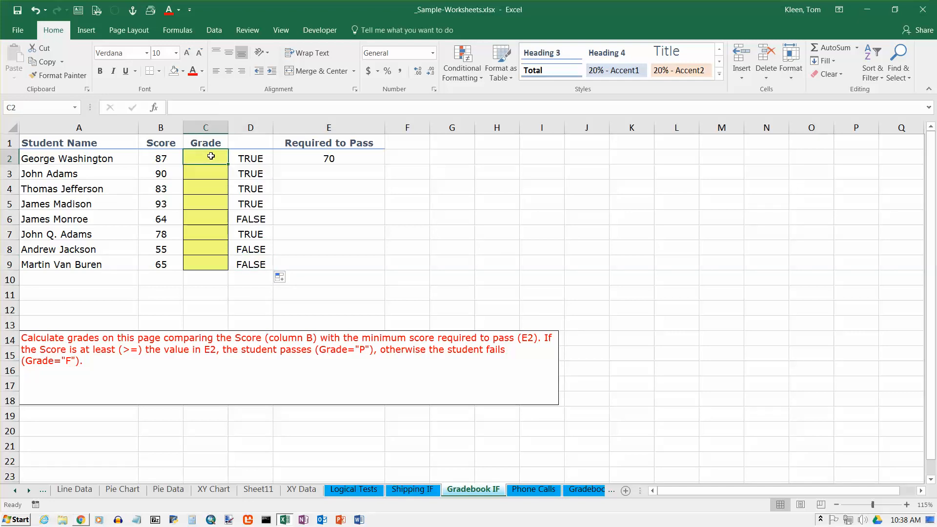
left_click(178, 30)
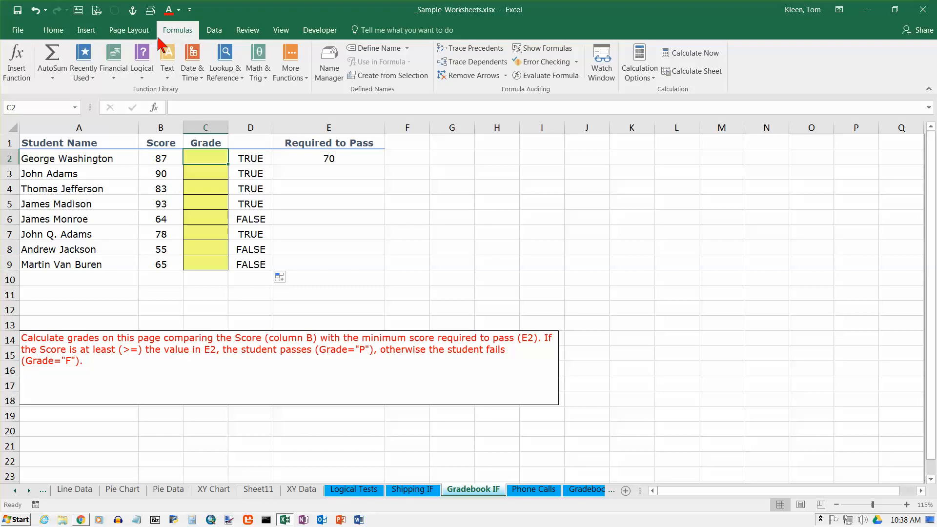
left_click(141, 73)
left_click(158, 119)
left_click_drag(485, 244, 517, 153)
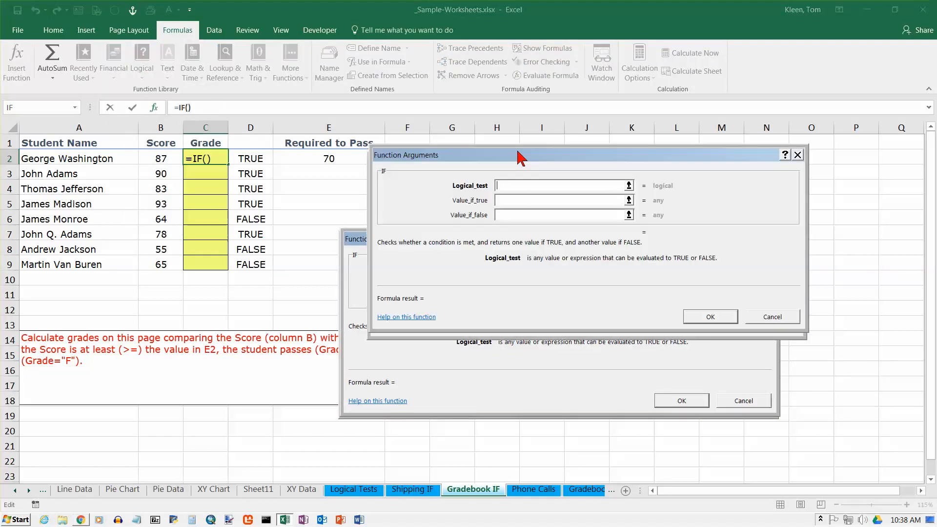
left_click(252, 160)
left_click(499, 196)
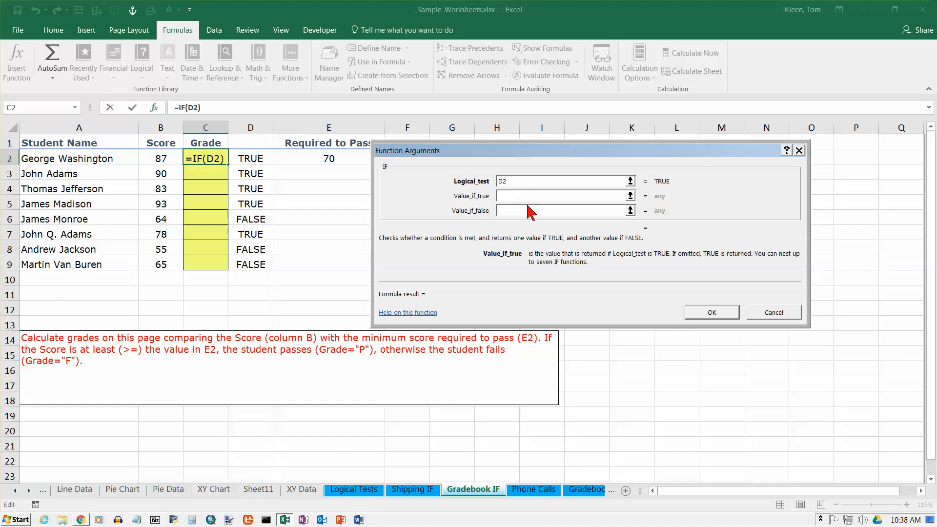
type("P")
left_click(534, 212)
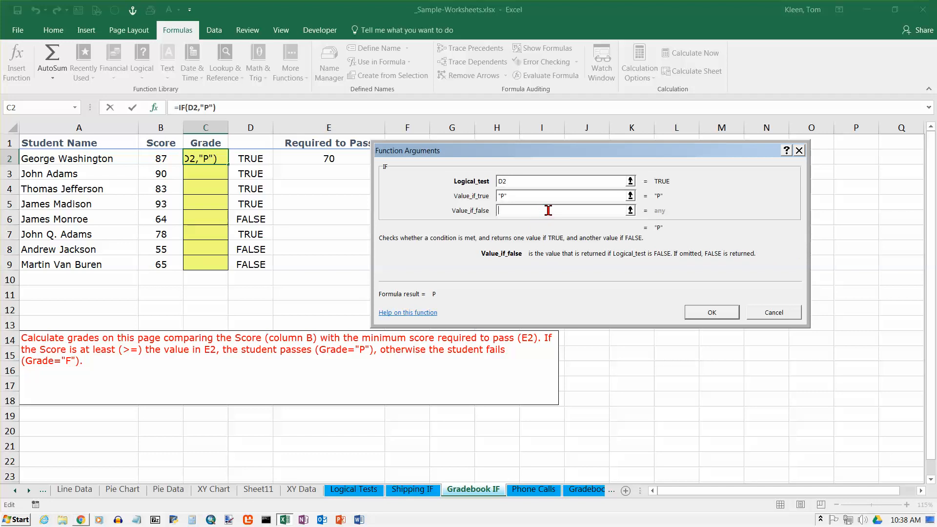
type("F")
key("Tab")
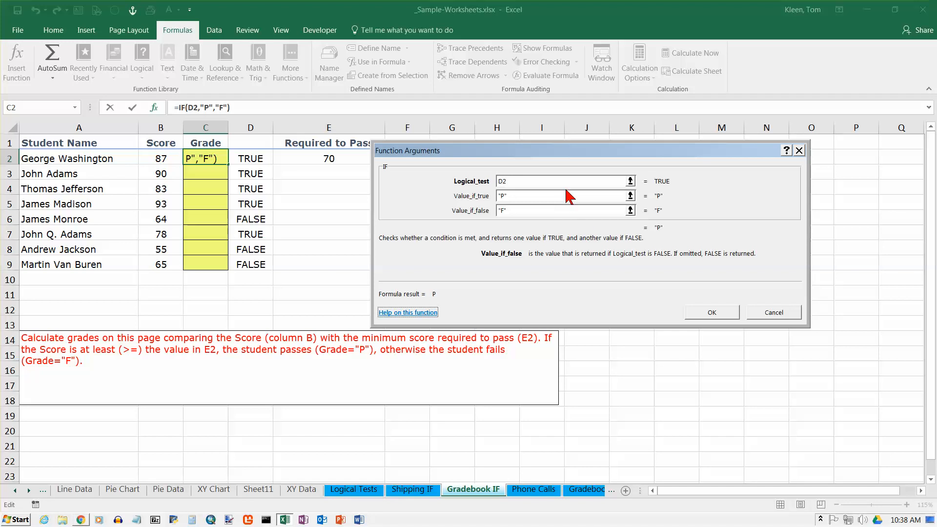
left_click(711, 312)
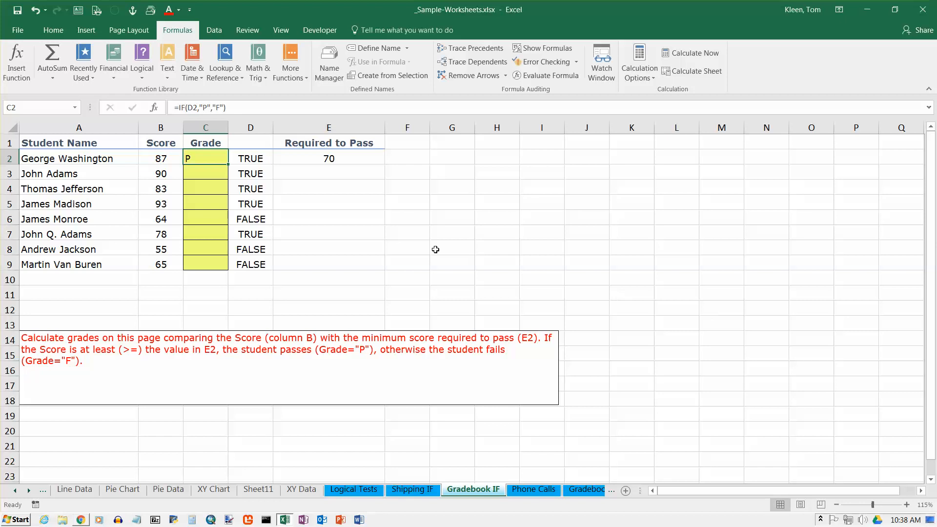
Fill the grade formula in C2 down through C9 and center the grades
left_click_drag(228, 163, 226, 268)
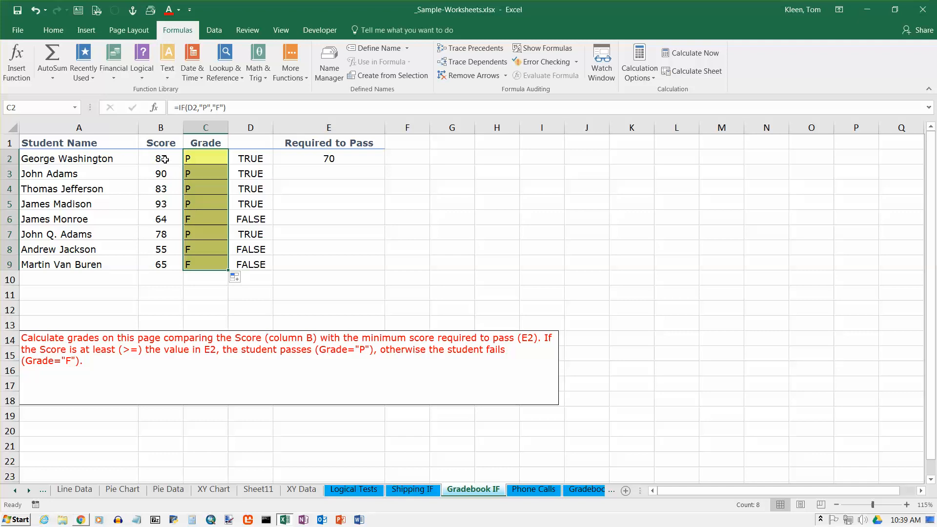
left_click(60, 33)
left_click(230, 71)
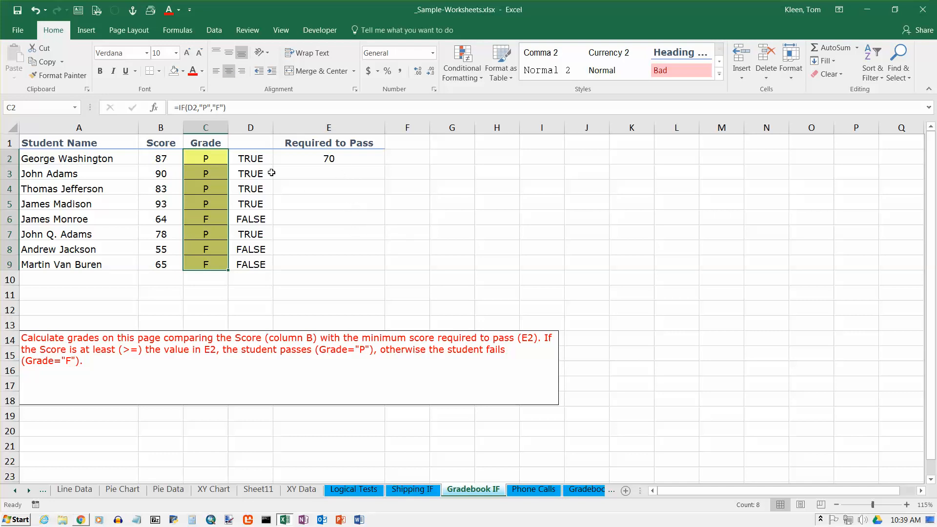
Try hiding column D and undo the hiding
right_click(251, 128)
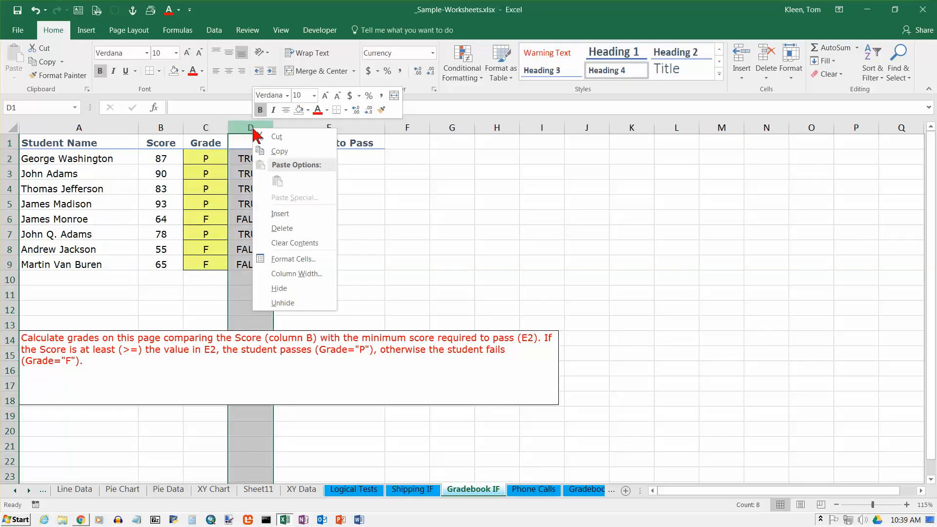
left_click(282, 288)
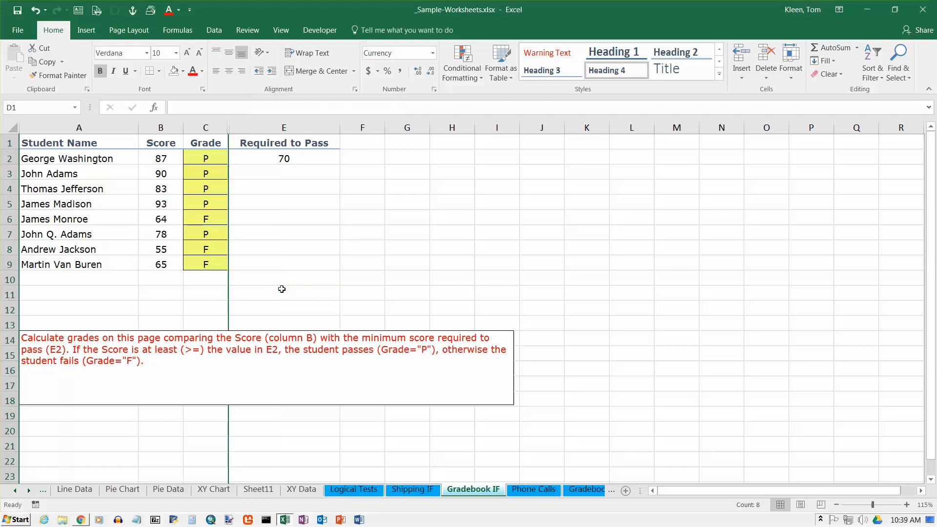
key("ctrl+z")
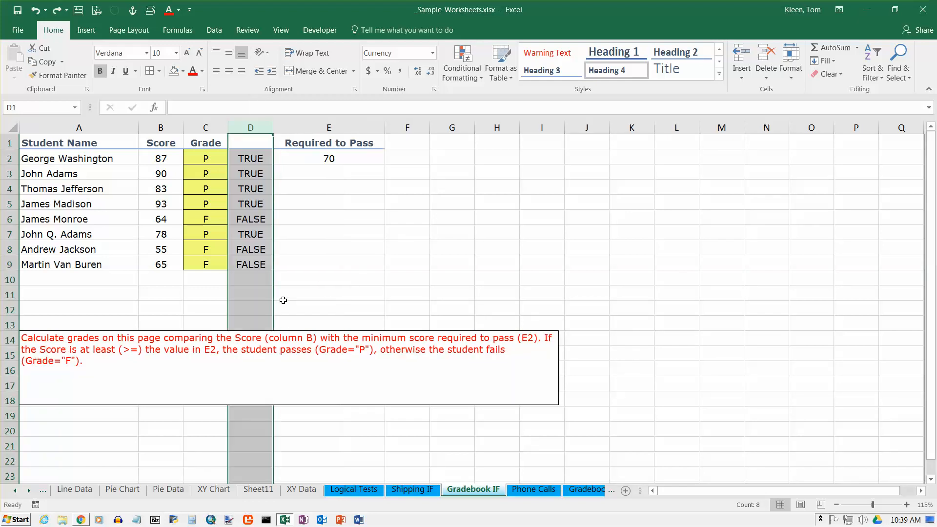
Move the comparison formulas from D2:D9 to L2:L9 and look over the moved formulas
left_click_drag(244, 155, 248, 259)
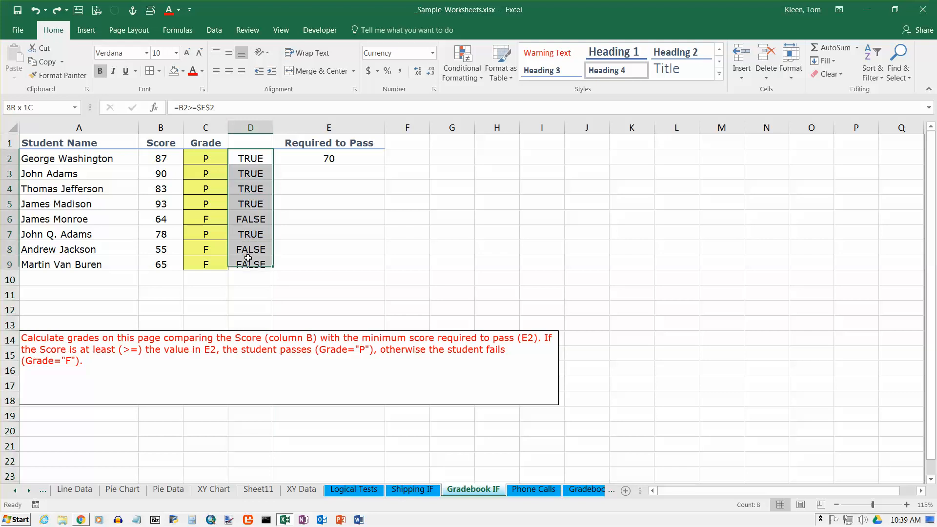
key("ctrl+x")
left_click(686, 160)
key("ctrl+v")
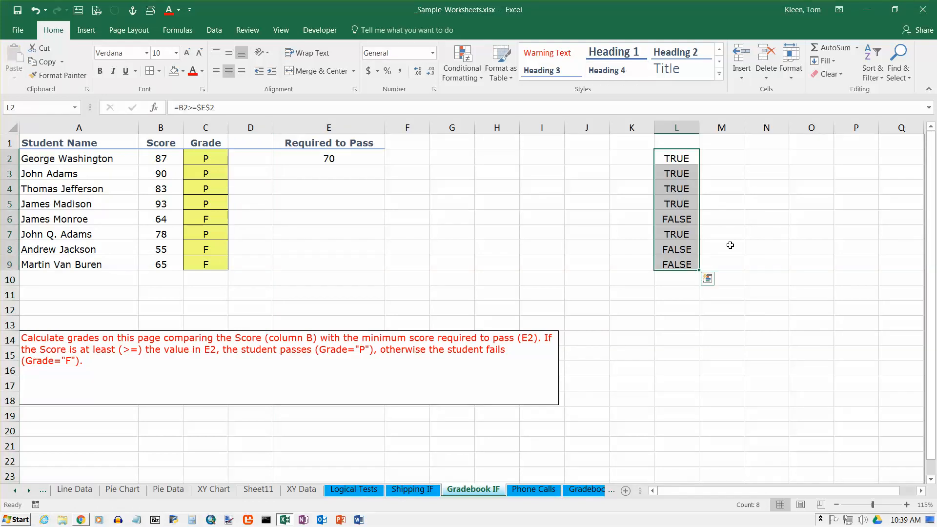
left_click(679, 159)
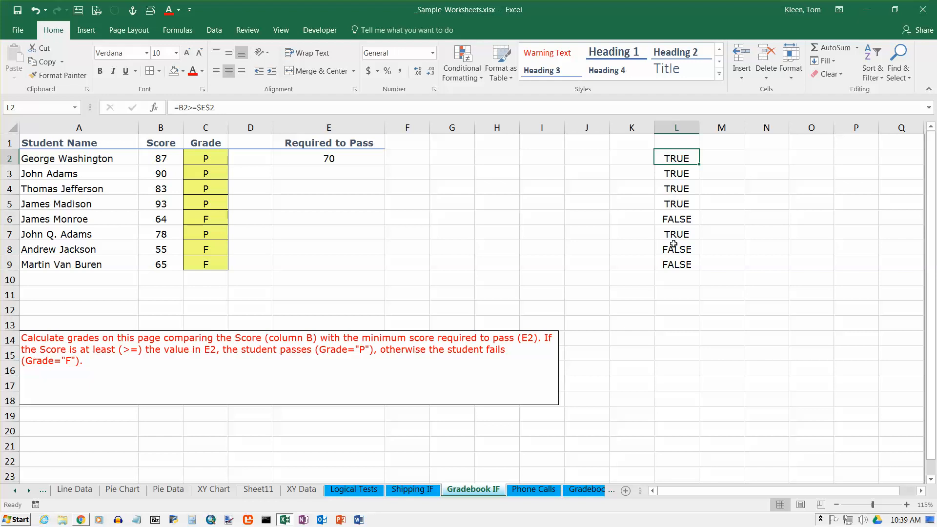
left_click(680, 174)
left_click(681, 189)
left_click(681, 199)
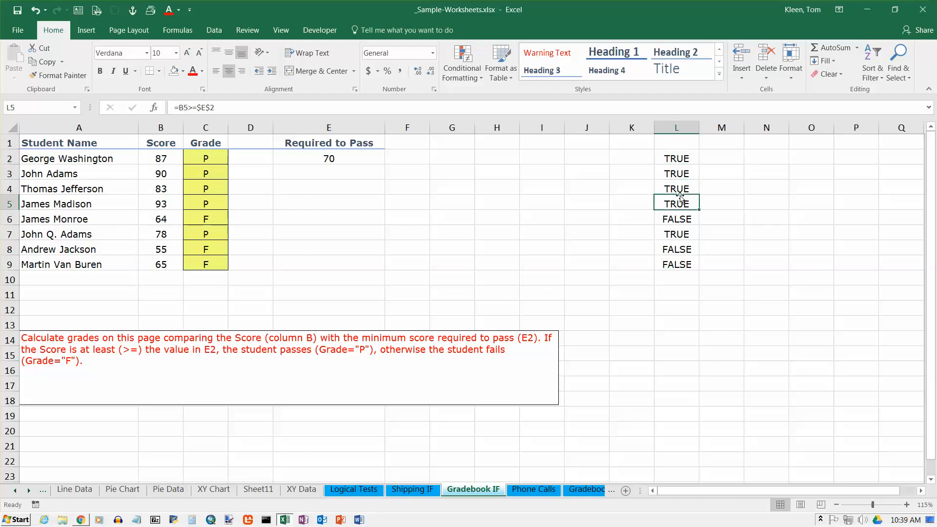
Clear the grade formulas from C2:C9
left_click(199, 157)
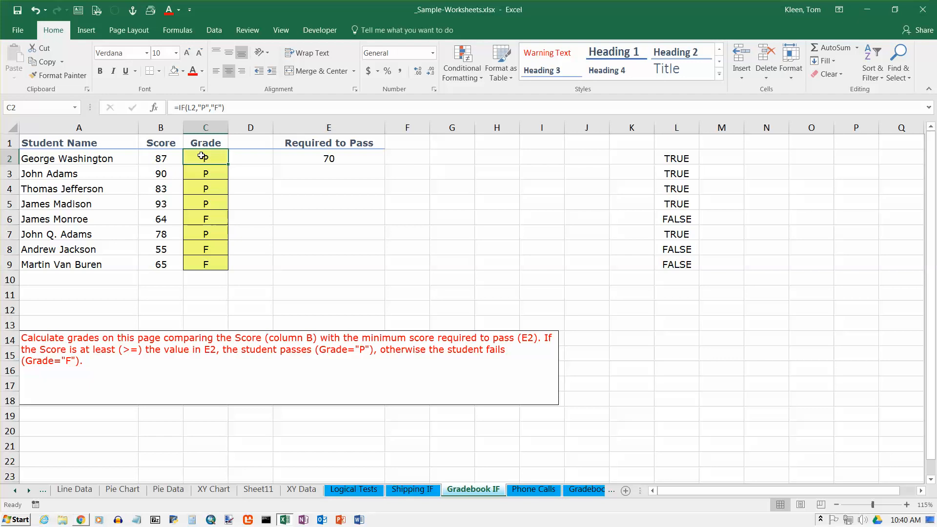
left_click_drag(205, 157, 225, 285)
key("Delete")
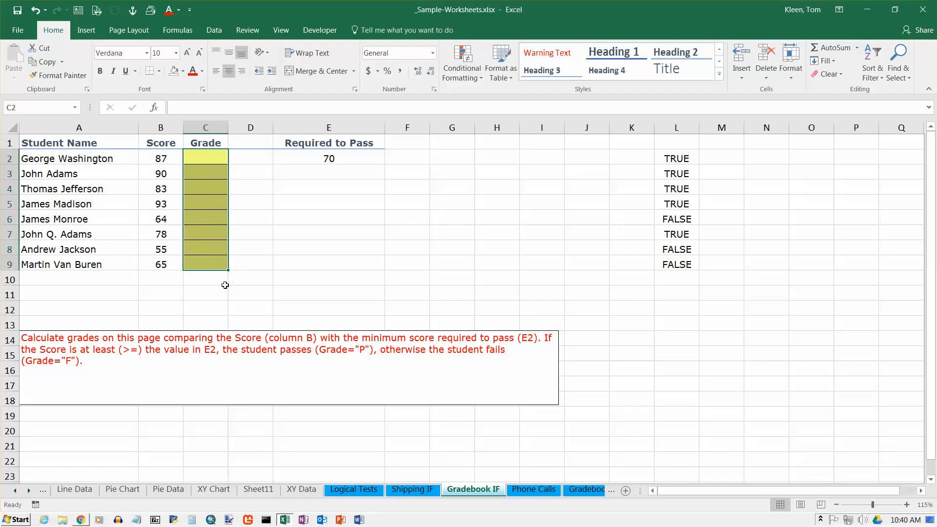
Start an IF function in C2 with the logical test B2>=$E$2
left_click(212, 160)
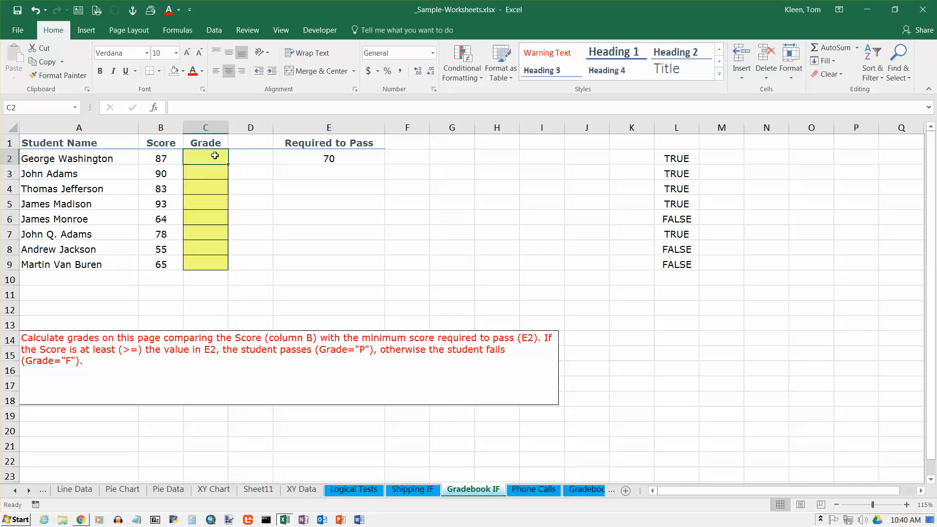
left_click(180, 31)
left_click(142, 81)
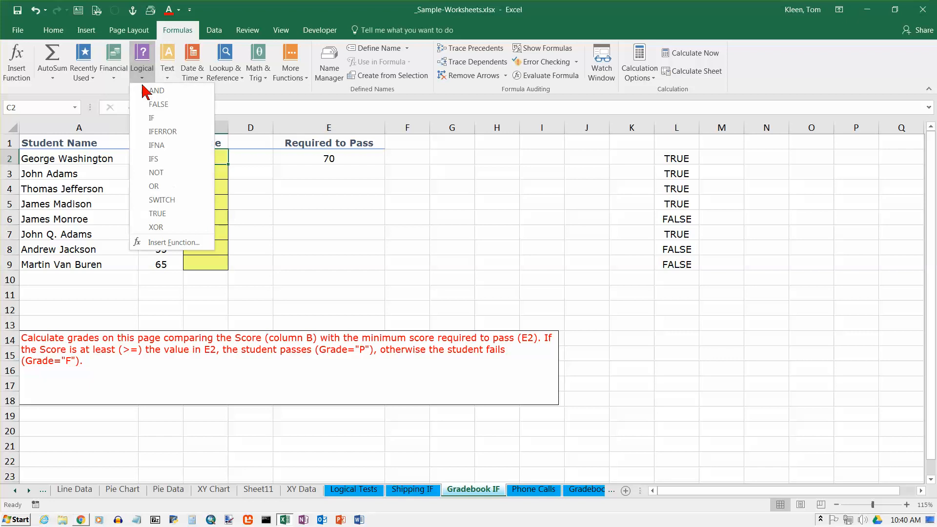
left_click(155, 119)
left_click_drag(542, 161, 370, 267)
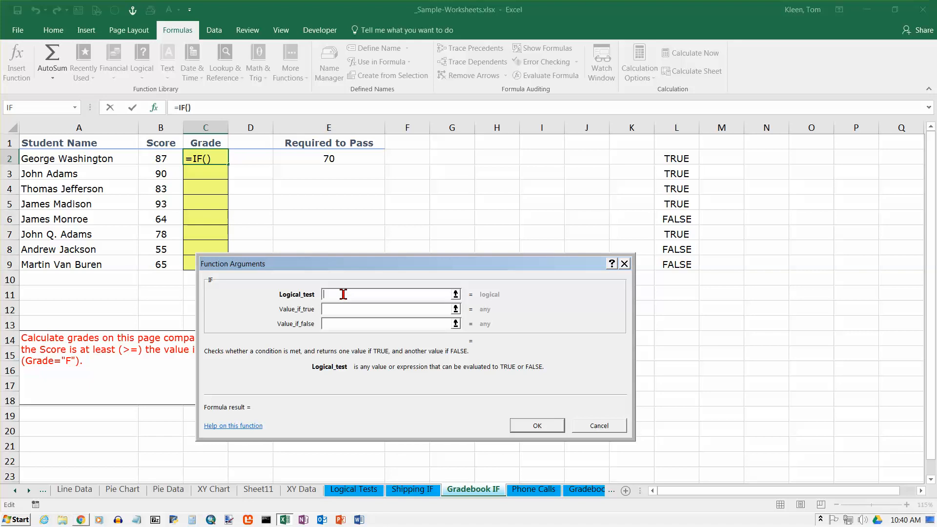
type("b2>=$e$2")
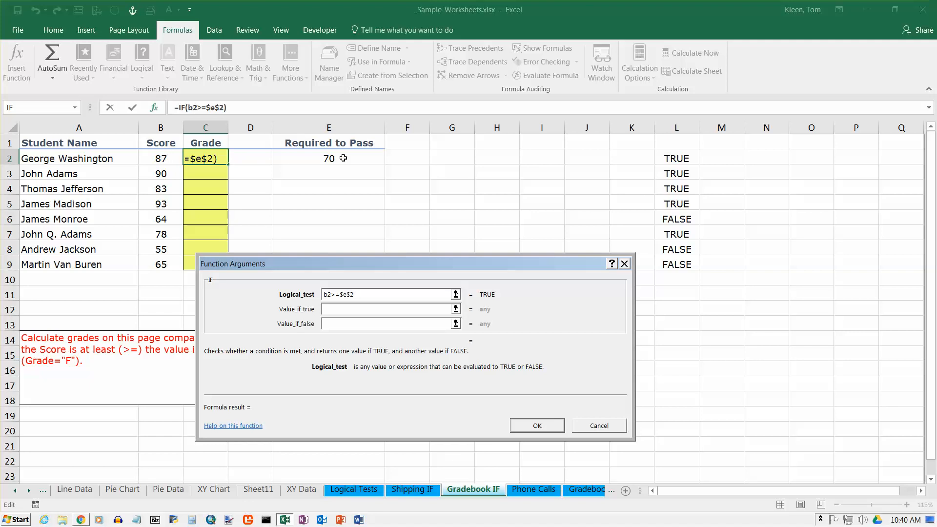
Make the IF function return "P" if true and "F" if false, and fill the formula from C2 down through C9
left_click(349, 312)
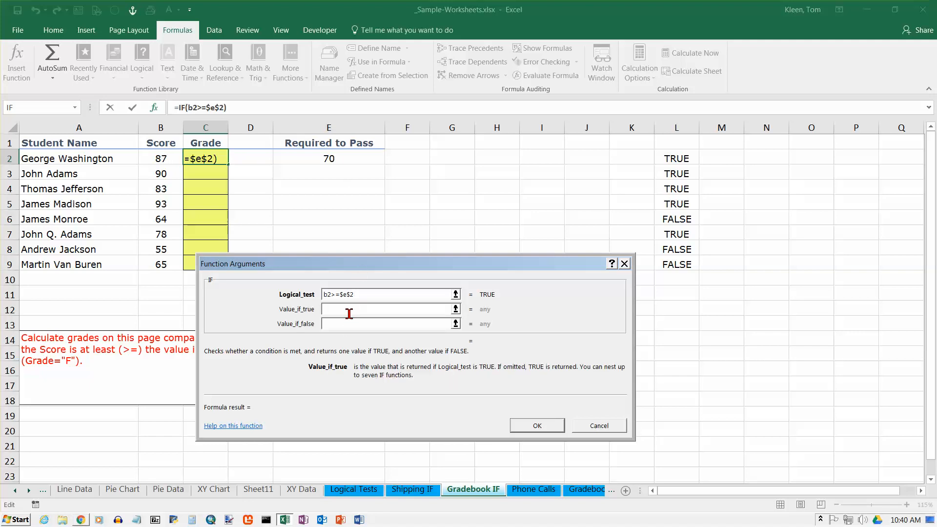
type("P")
key("Tab")
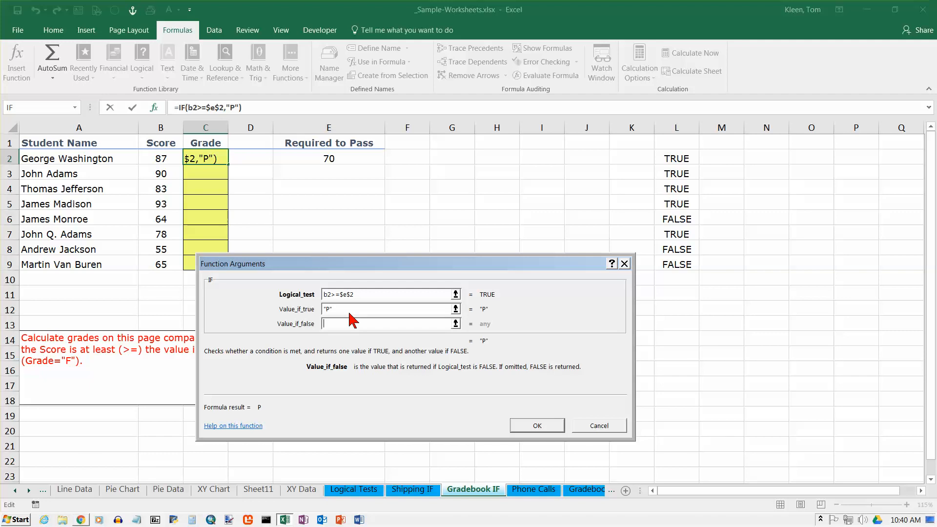
type("F")
key("Tab")
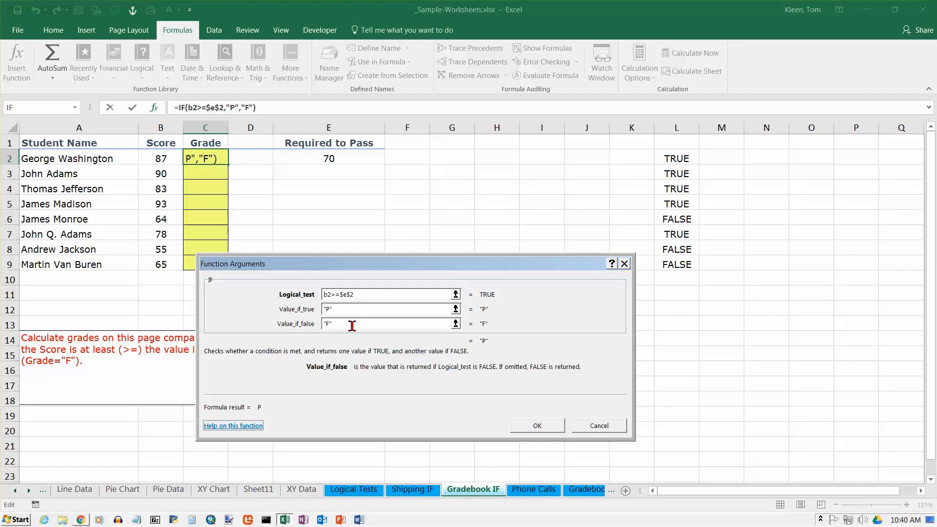
left_click(540, 426)
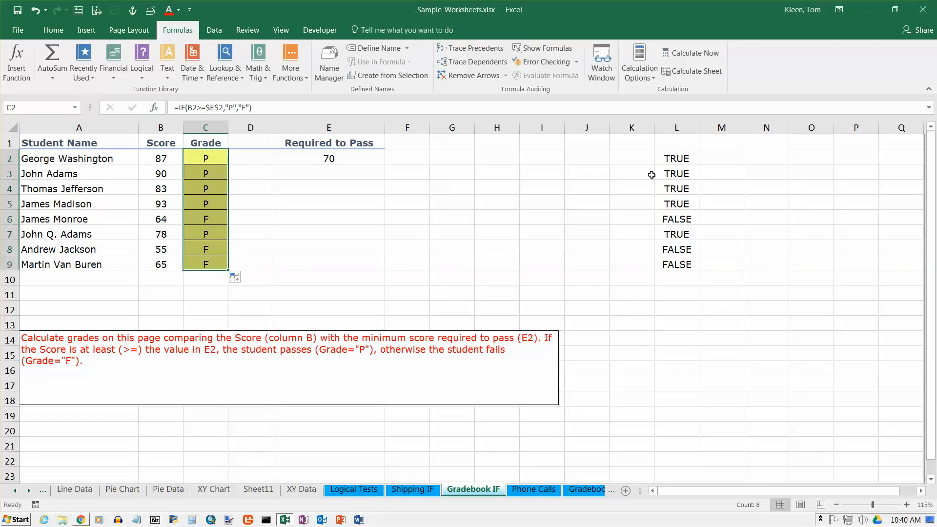
Clear the comparison formulas from column L
left_click(677, 123)
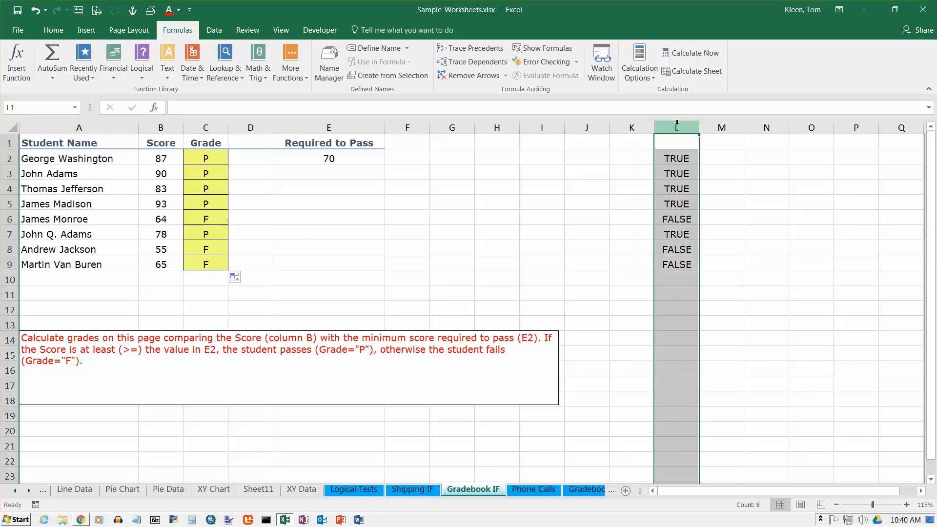
key("Delete")
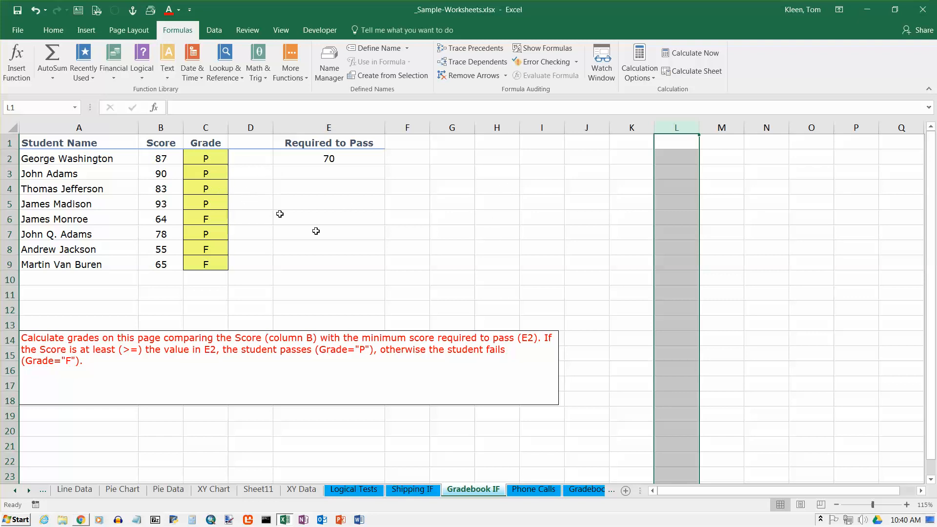
left_click(679, 203)
left_click(678, 233)
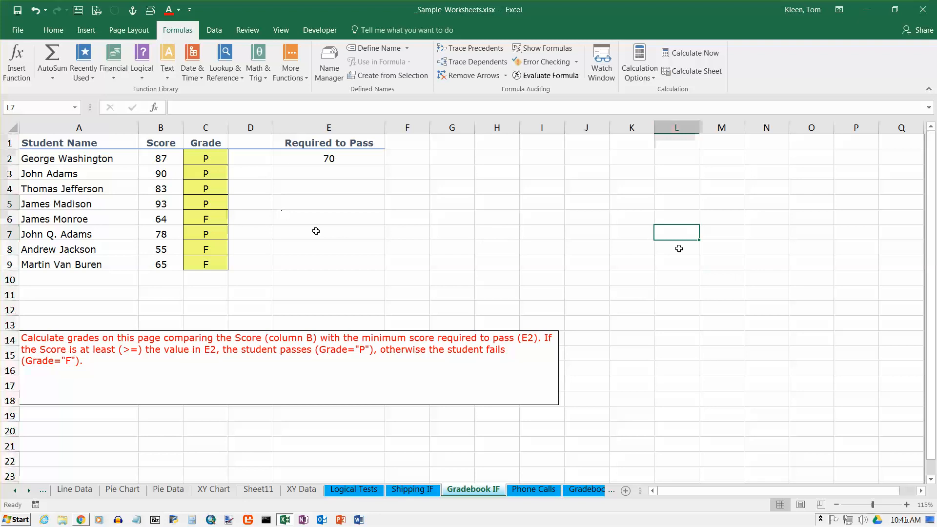
left_click(678, 248)
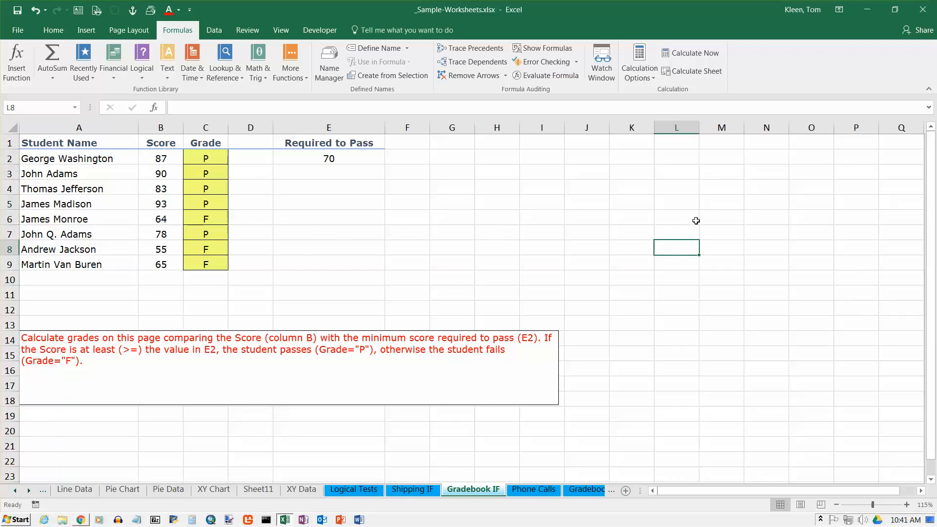
Examine the IF formula in C2 and its cell references, and enlarge the sheet to 205% zoom
left_click(210, 158)
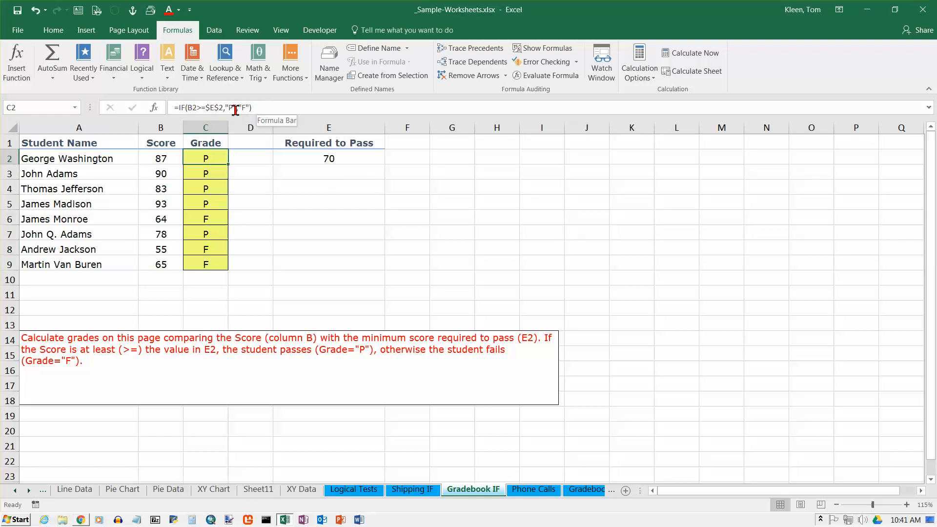
double_click(215, 158)
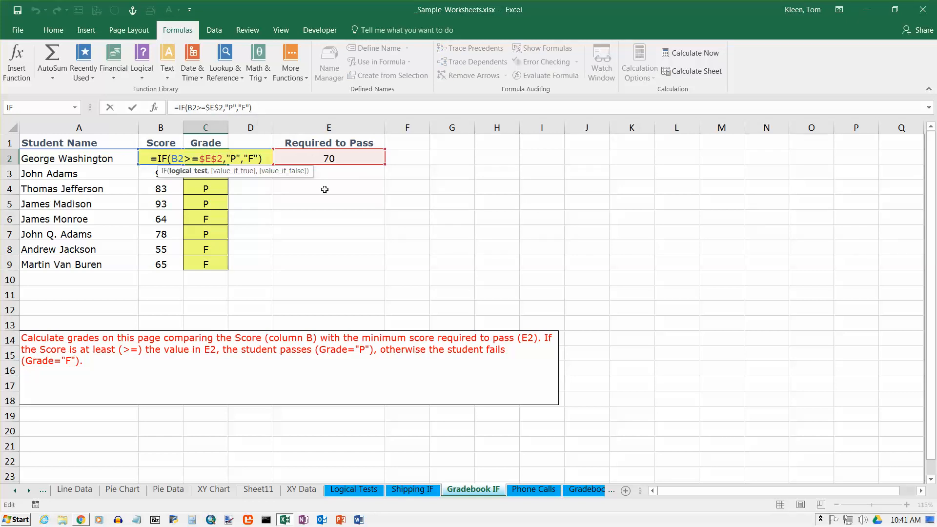
key("Escape")
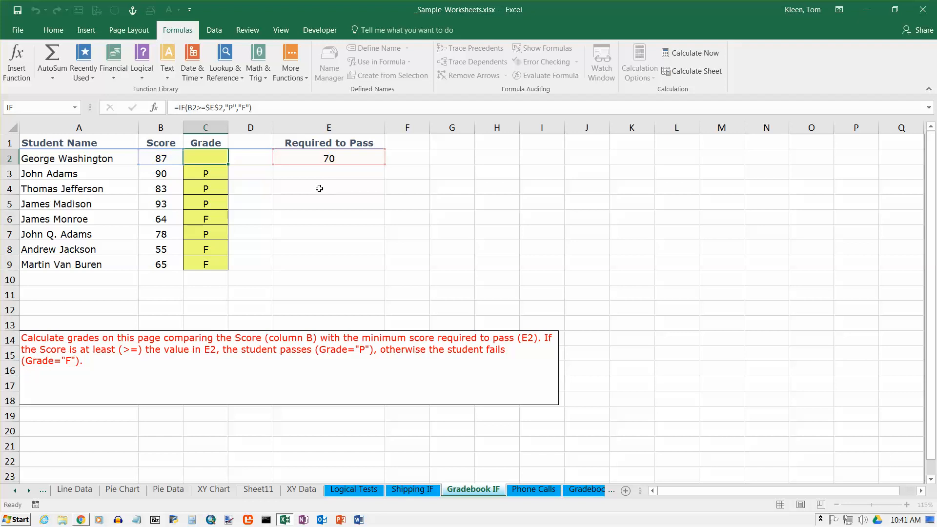
scroll(319, 192, "up", 3, "ctrl")
scroll(318, 192, "up", 3, "ctrl")
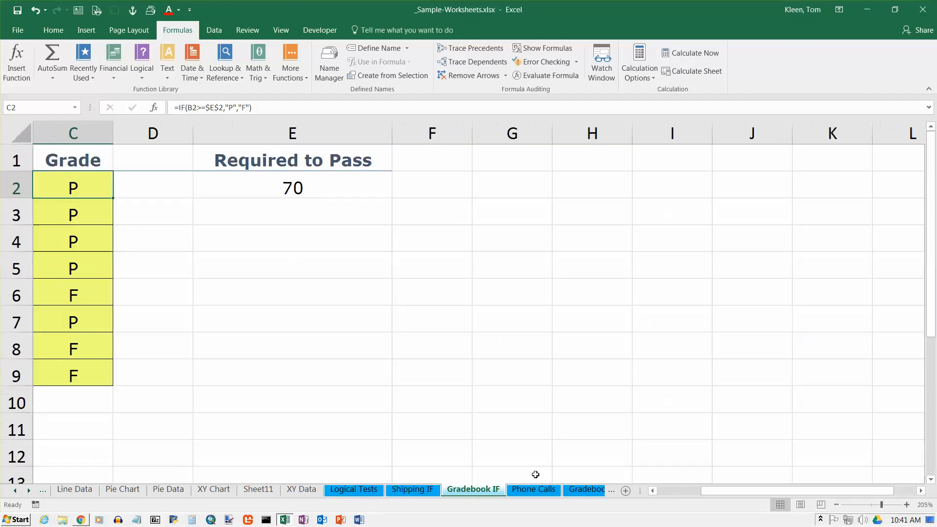
left_click_drag(707, 492, 655, 473)
Remove the quotation marks around P in the C2 formula so it reads =IF(B2>=$E$2,P,"F")
double_click(374, 189)
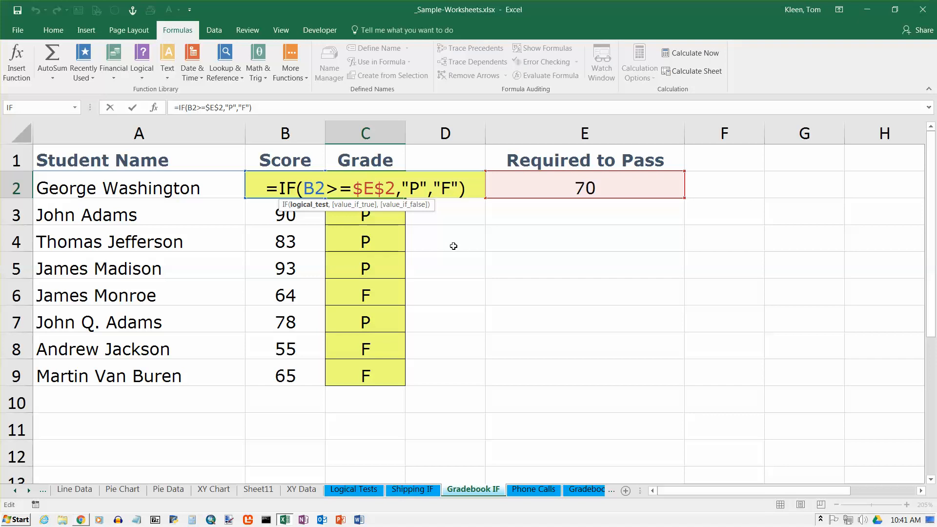
left_click(427, 188)
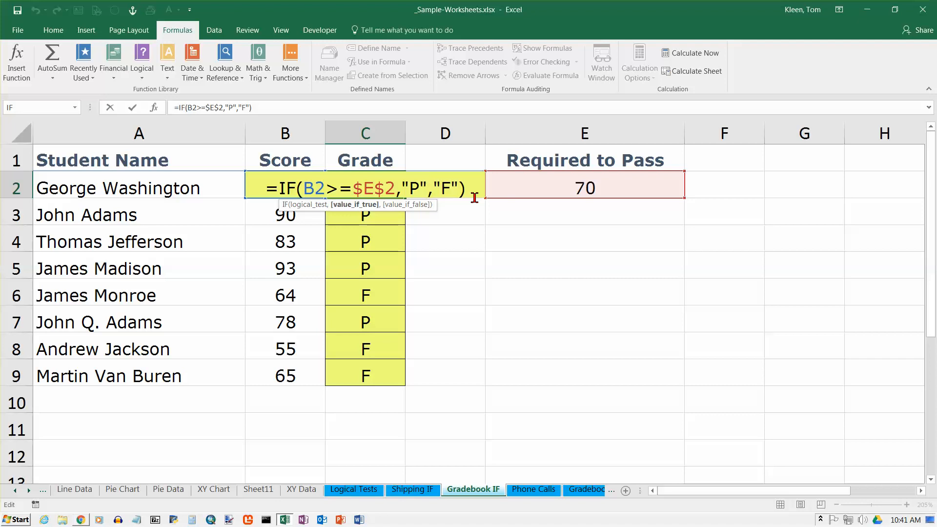
key("BackSpace")
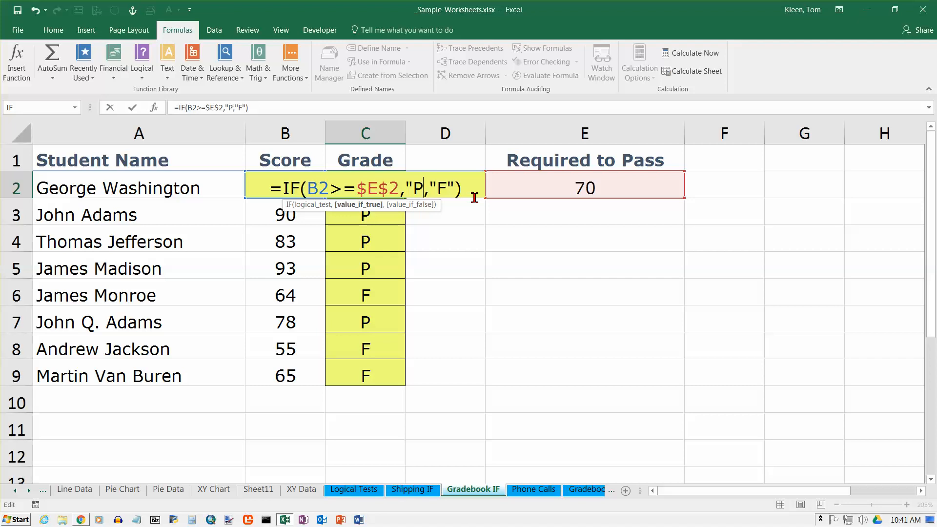
key("BackSpace")
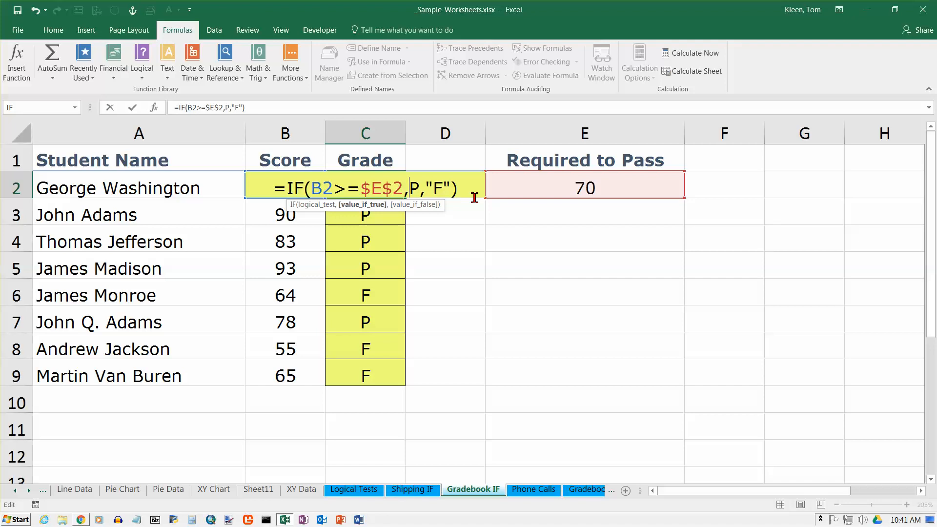
key("Return")
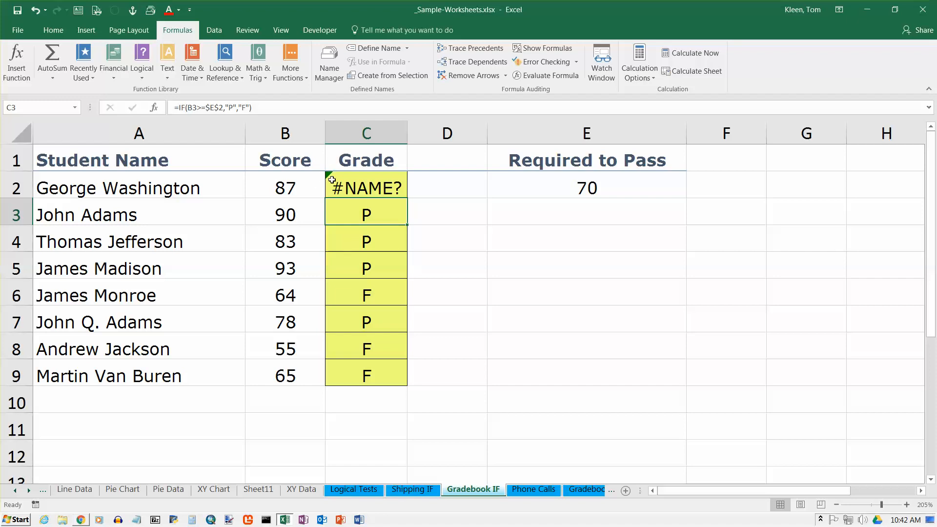
Examine the error explanation and error-checking options offered for C2
left_click(351, 189)
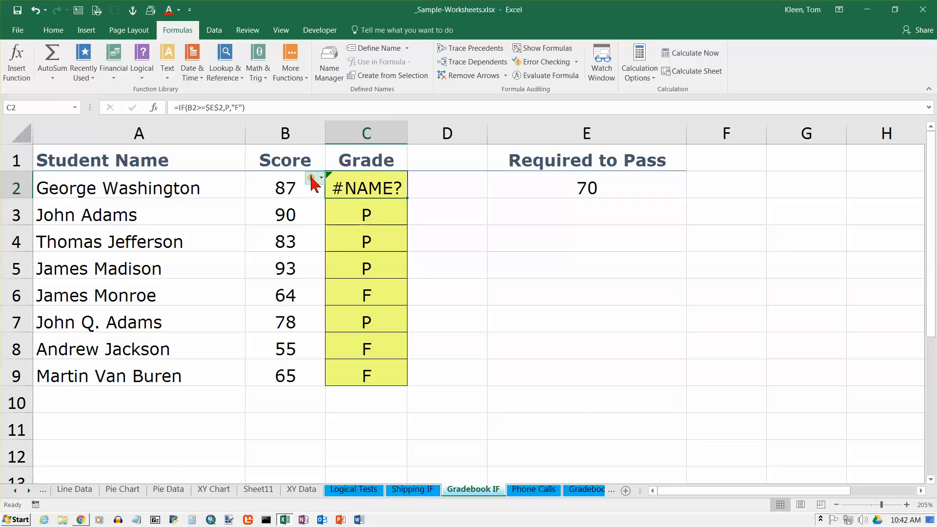
mouse_move(313, 184)
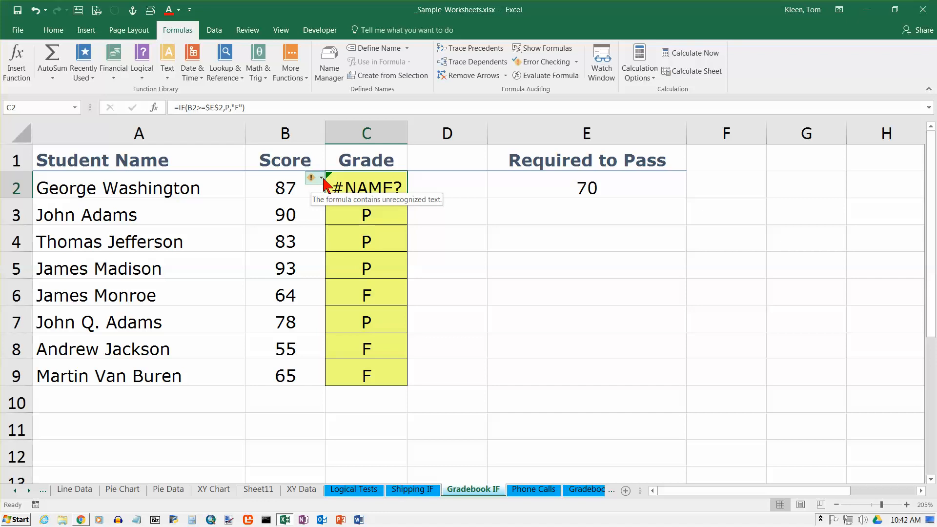
left_click(323, 178)
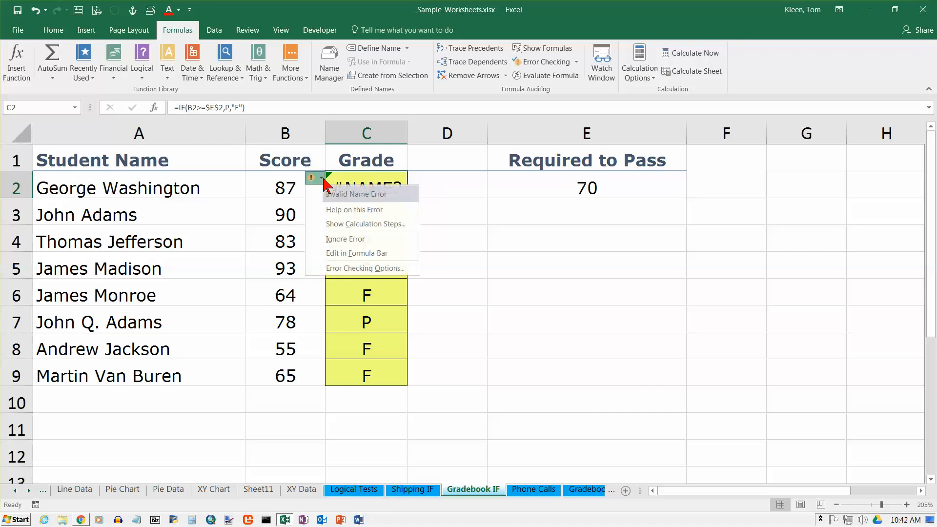
left_click(384, 187)
Put the quotation marks back around P in the C2 formula and review the grades in C2:C9
double_click(384, 188)
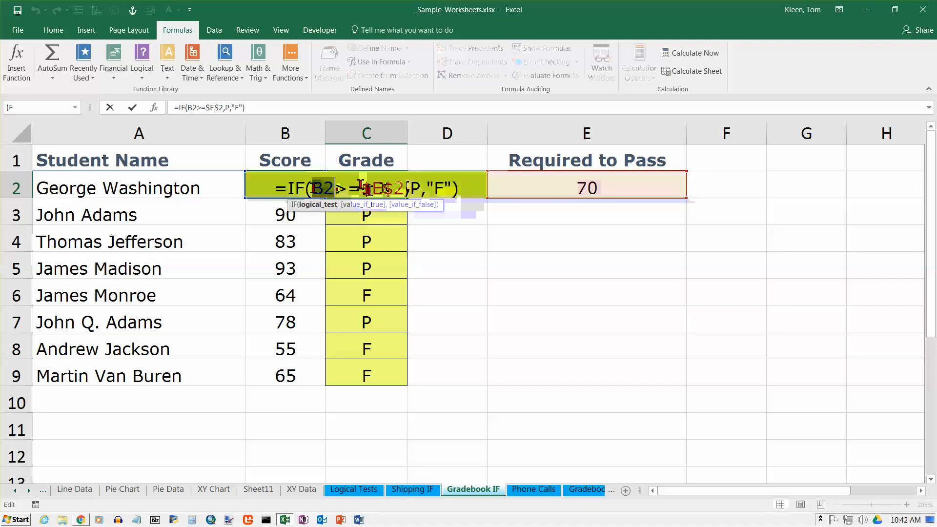
left_click_drag(360, 185, 405, 192)
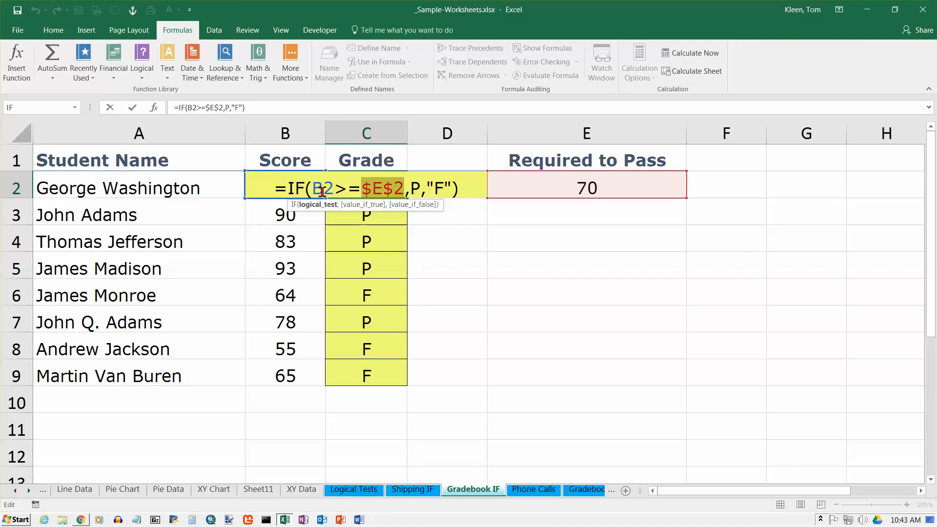
left_click(420, 188)
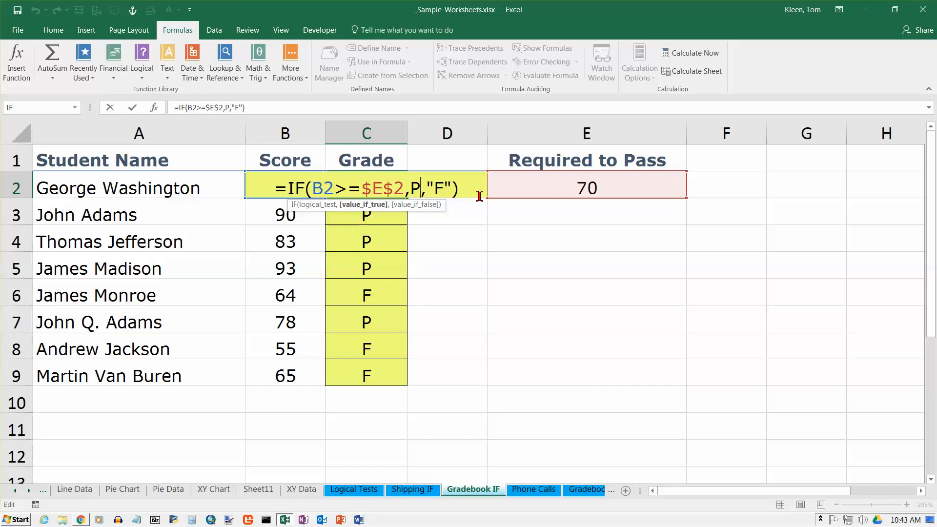
type("\"")
key("Left")
key("Left")
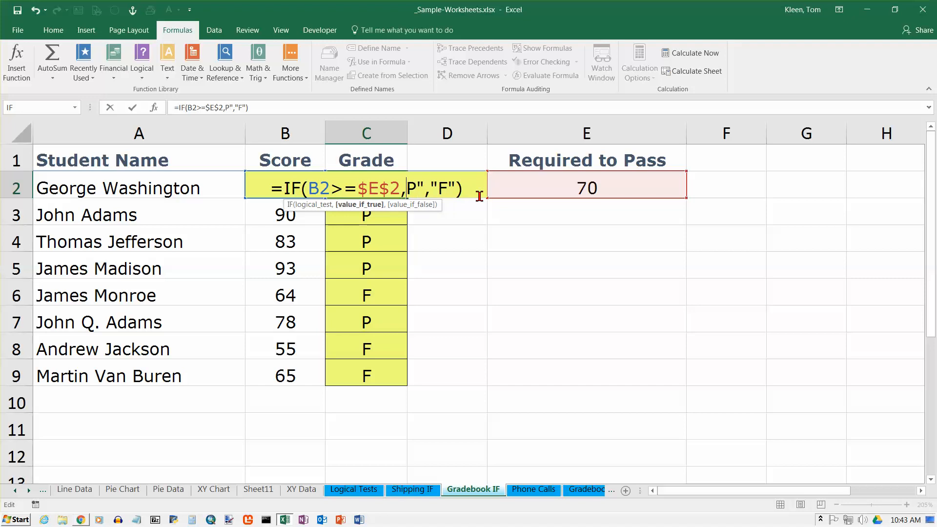
type("\"")
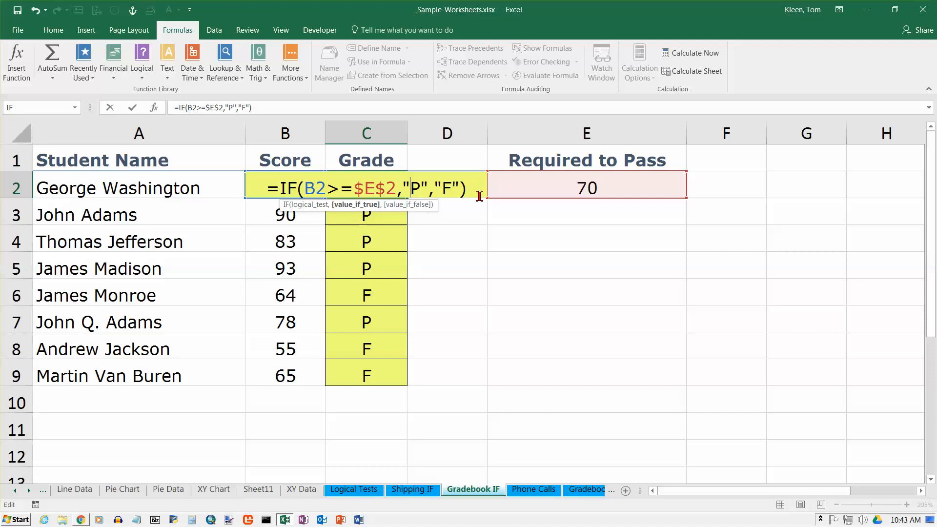
key("Return")
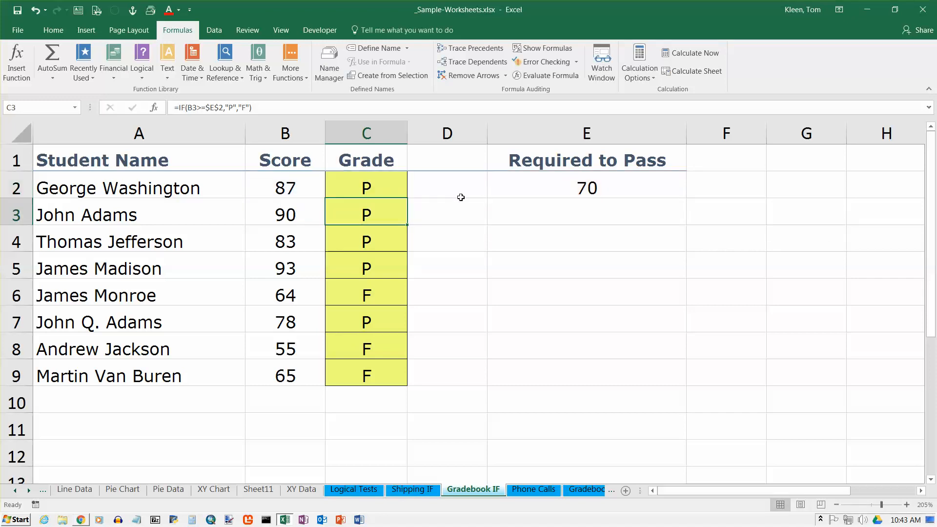
left_click_drag(381, 182, 373, 381)
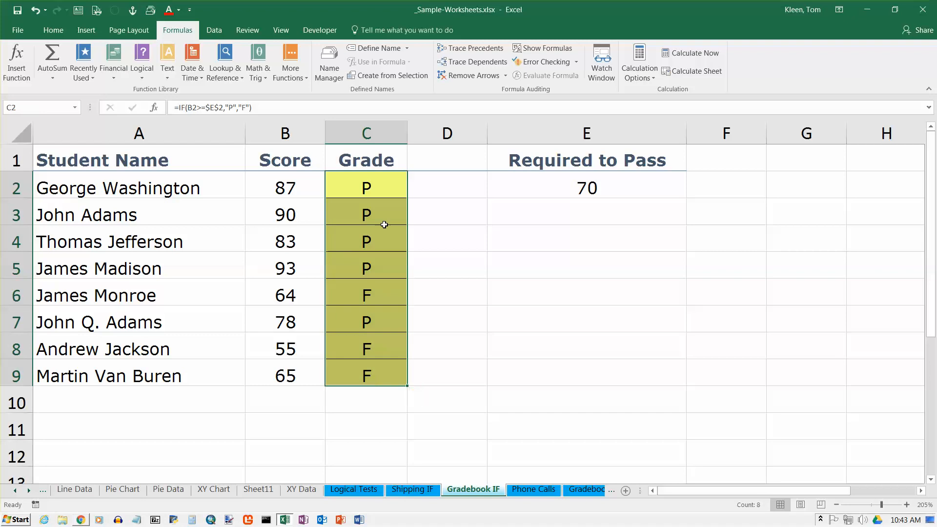
left_click(387, 183)
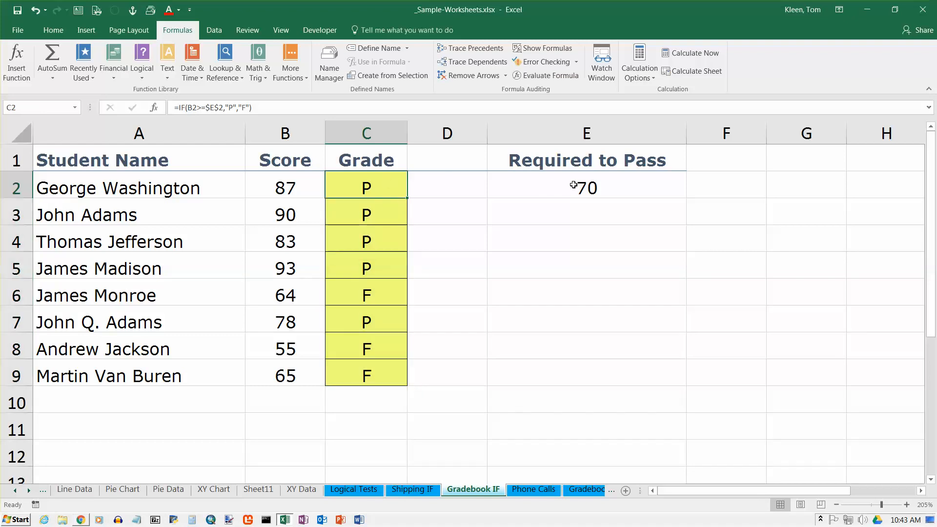